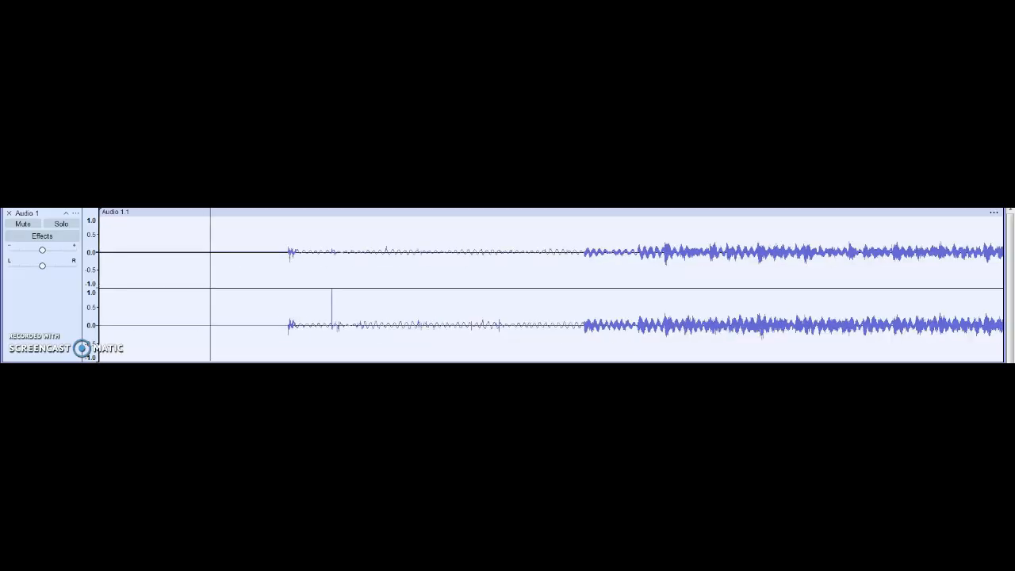
Step: Select a short stretch of the silent lead-in before the music starts and play it back
scroll(551, 286, "right", 6)
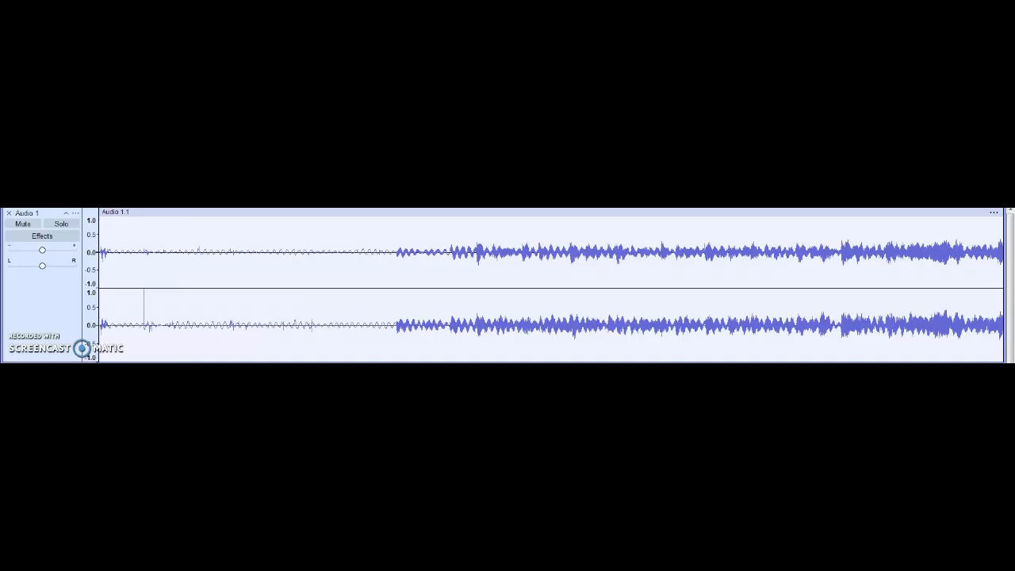
scroll(551, 285, "left", 6)
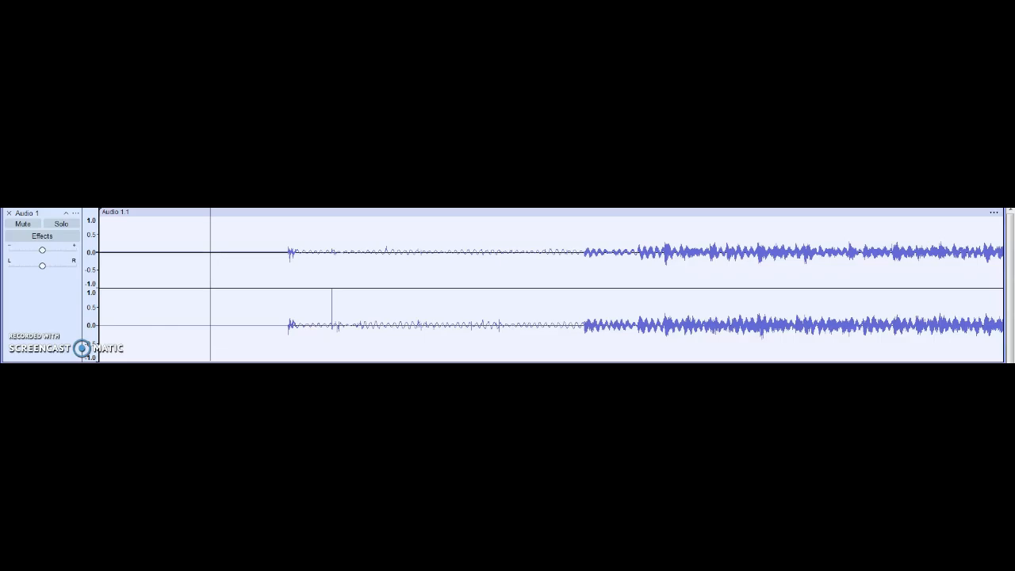
left_click(333, 310)
left_click(207, 333)
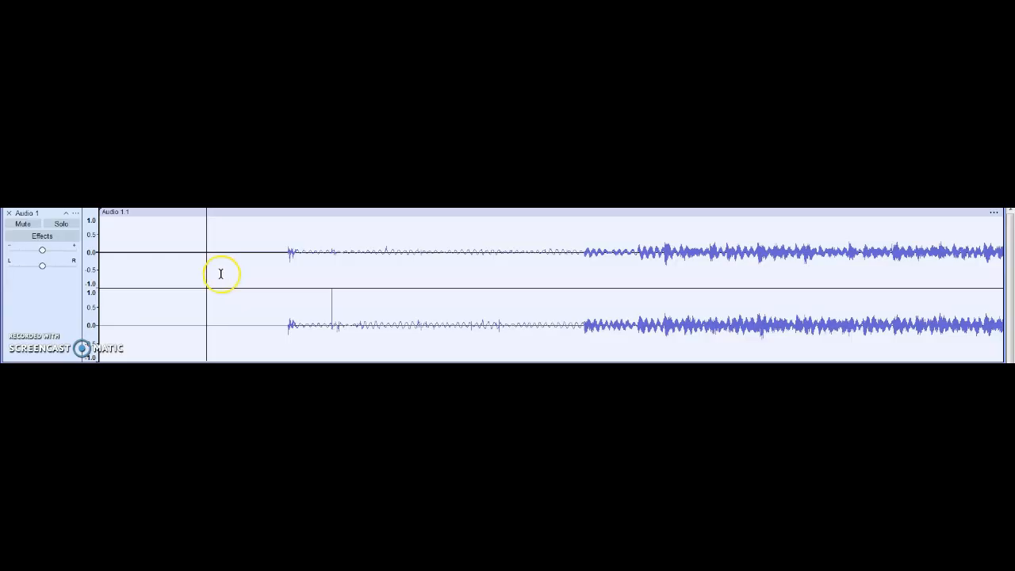
left_click_drag(219, 273, 168, 272)
key("space")
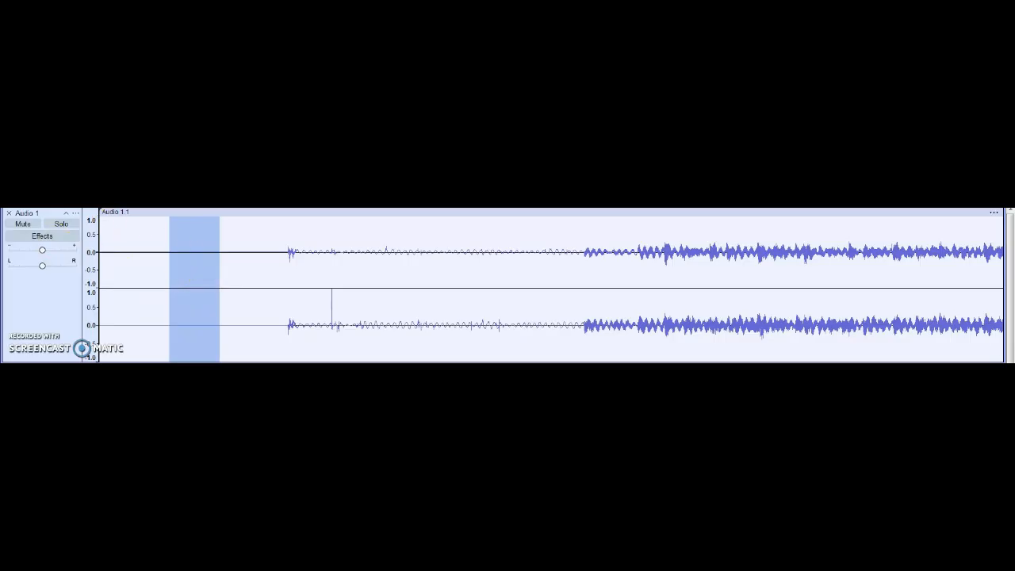
key("space")
Step: Capture a noise profile for Noise Reduction from the selected silent stretch
left_click(206, 159)
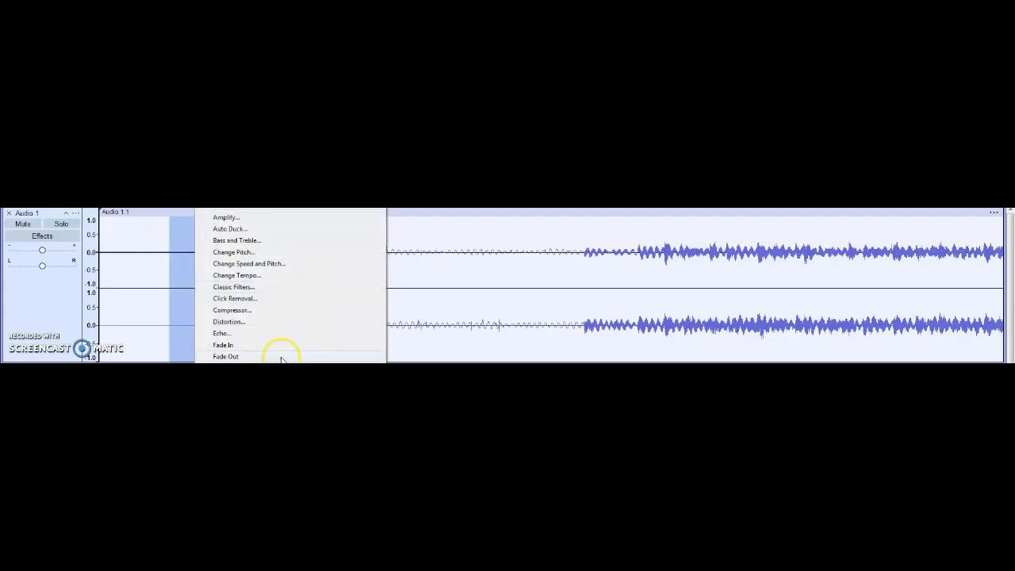
left_click(238, 426)
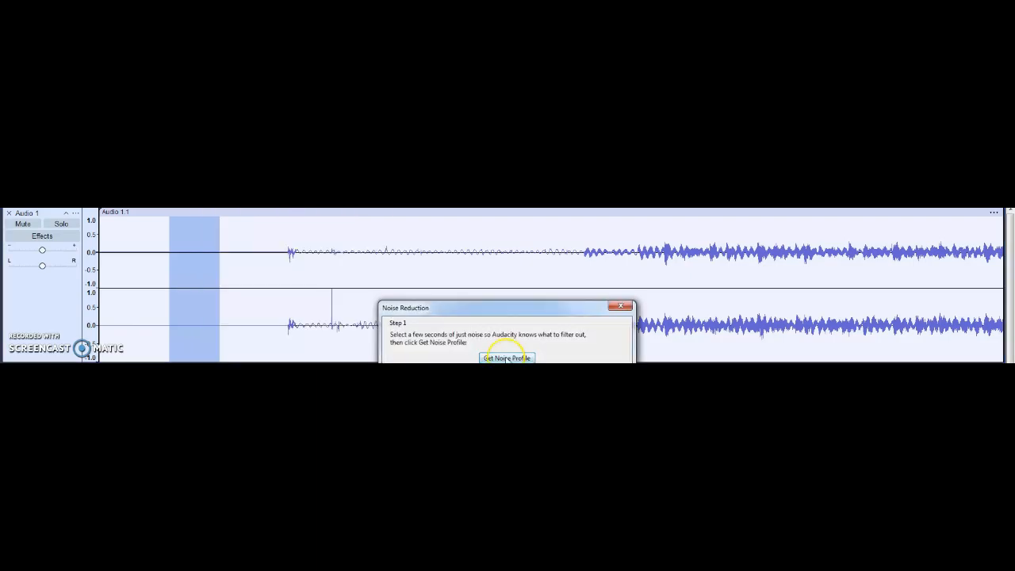
left_click(506, 356)
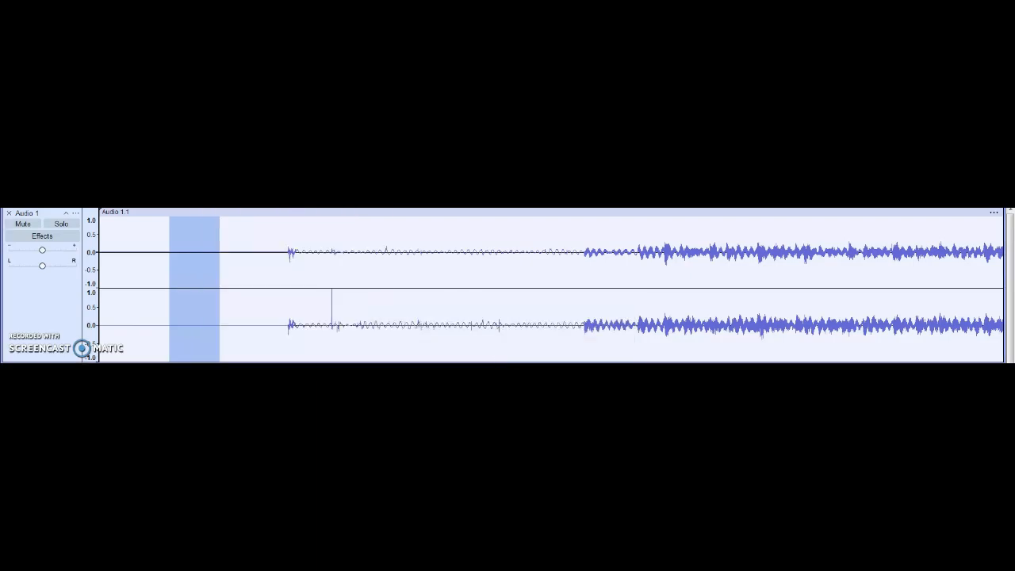
left_click(206, 159)
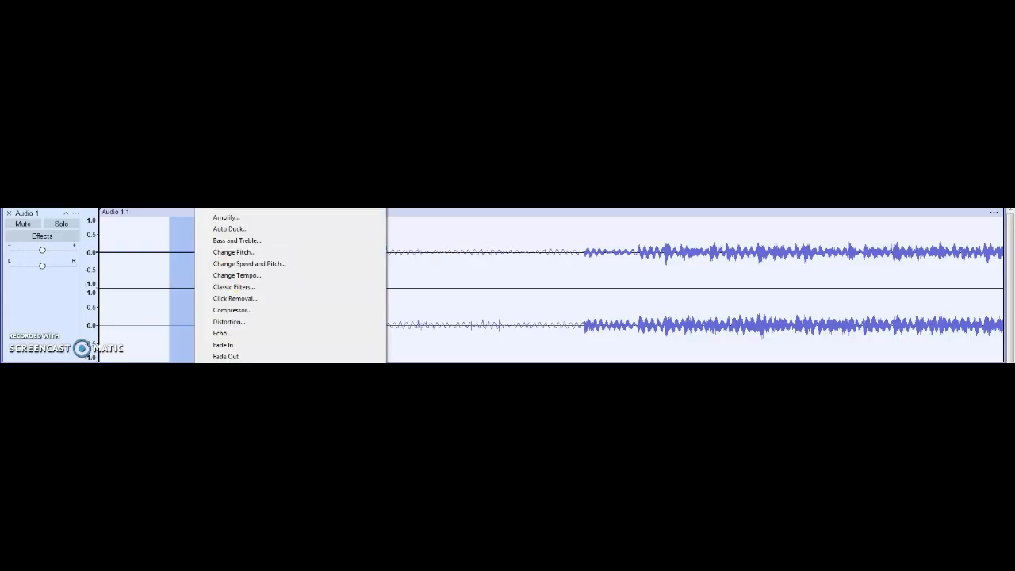
left_click(237, 426)
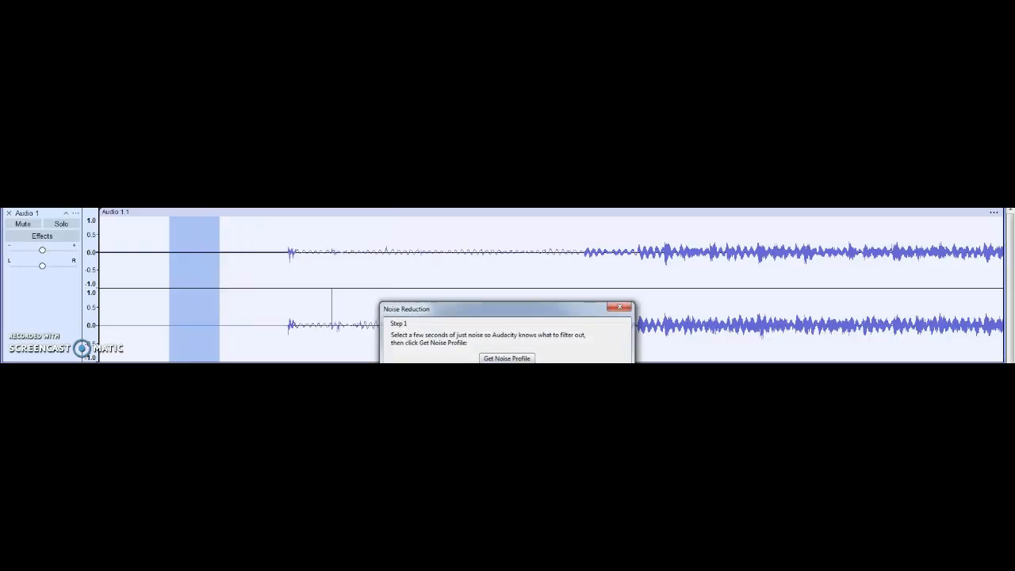
left_click(506, 357)
Step: Apply Noise Reduction to the entire track using the profile from the silent lead-in
left_click(24, 155)
left_click(54, 164)
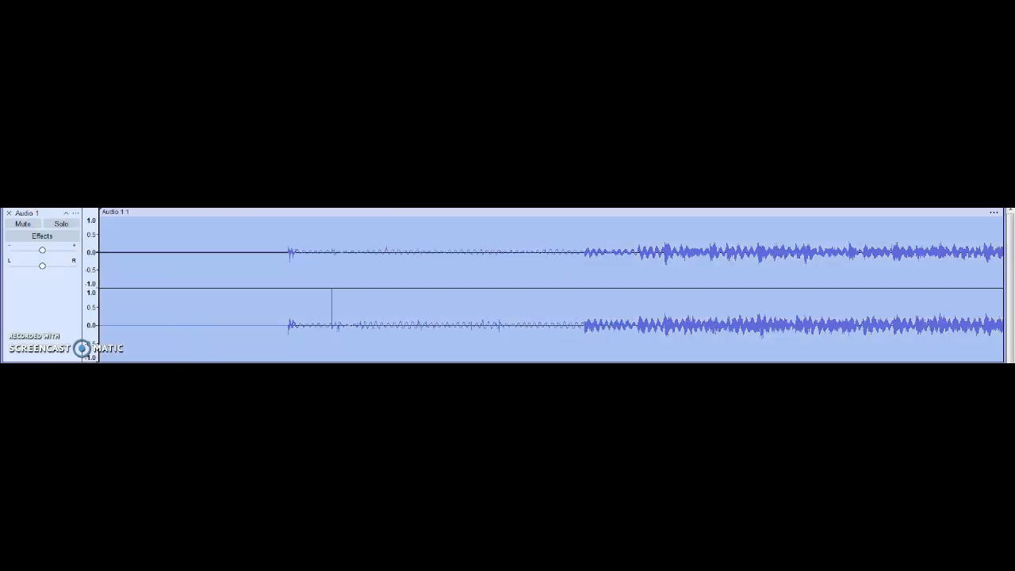
left_click(207, 154)
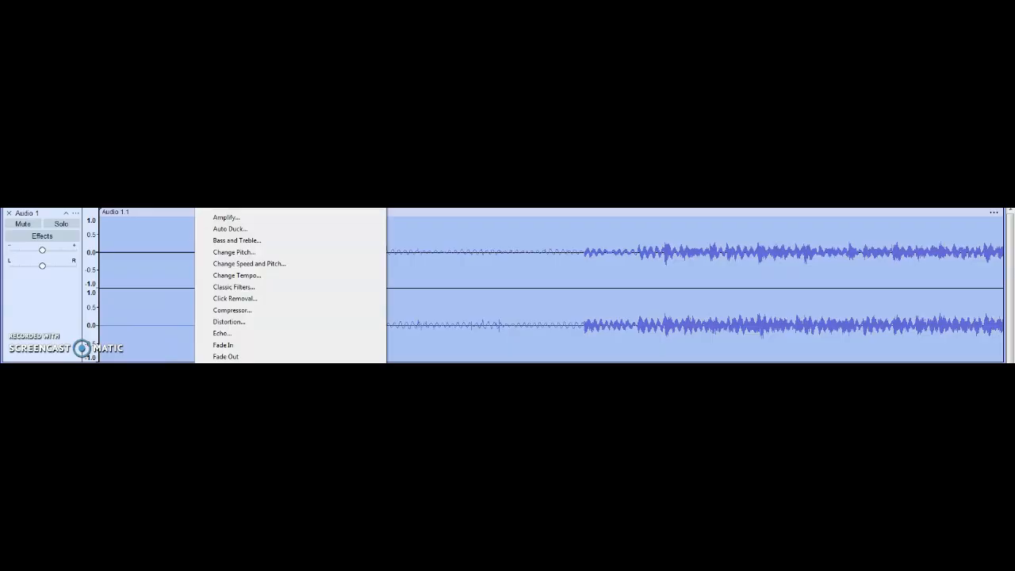
left_click(238, 437)
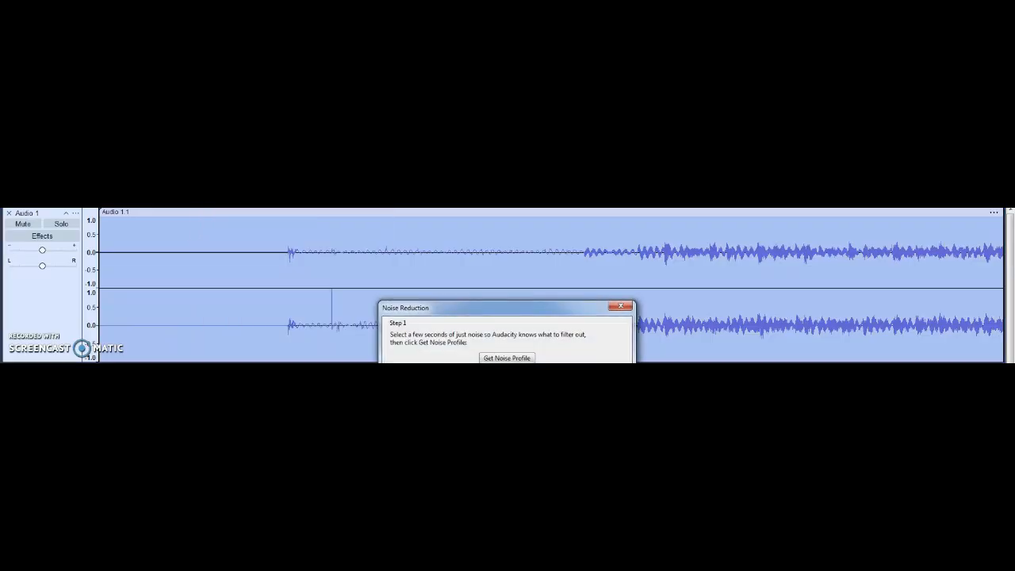
left_click(544, 515)
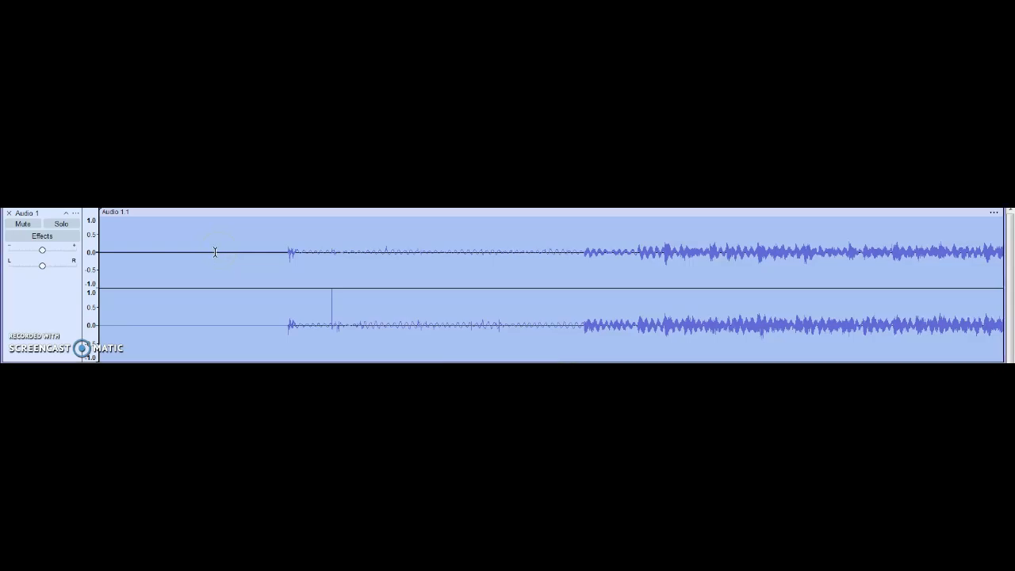
Step: Play the quiet crackling passage just before the music begins to check the remaining noise
left_click(214, 251)
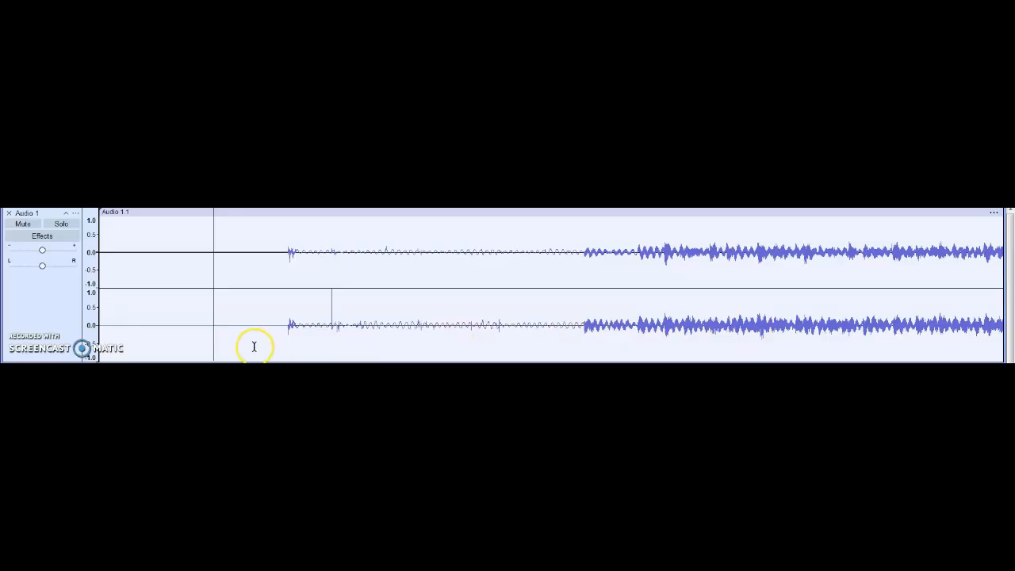
left_click_drag(571, 261, 346, 292)
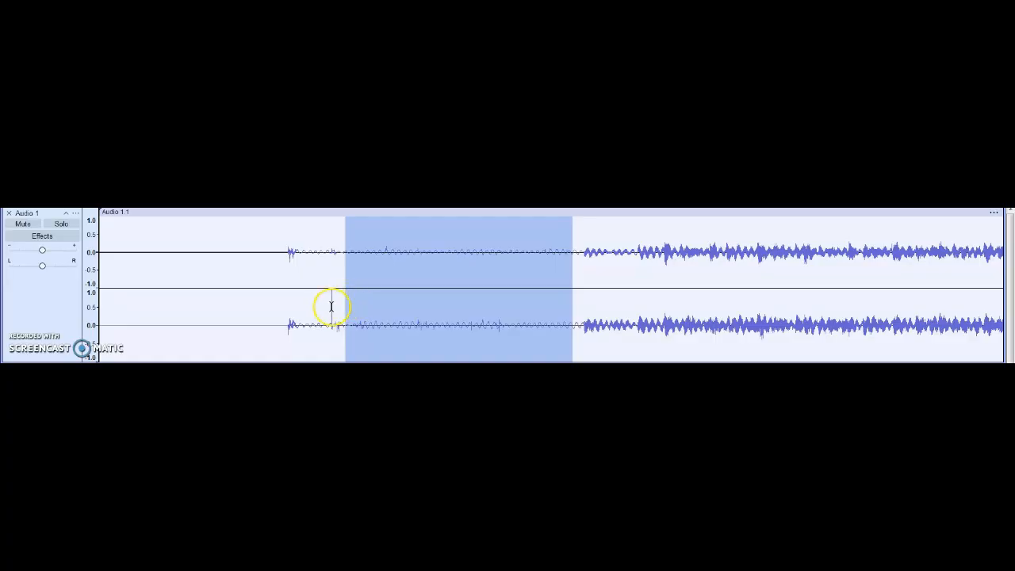
key("space")
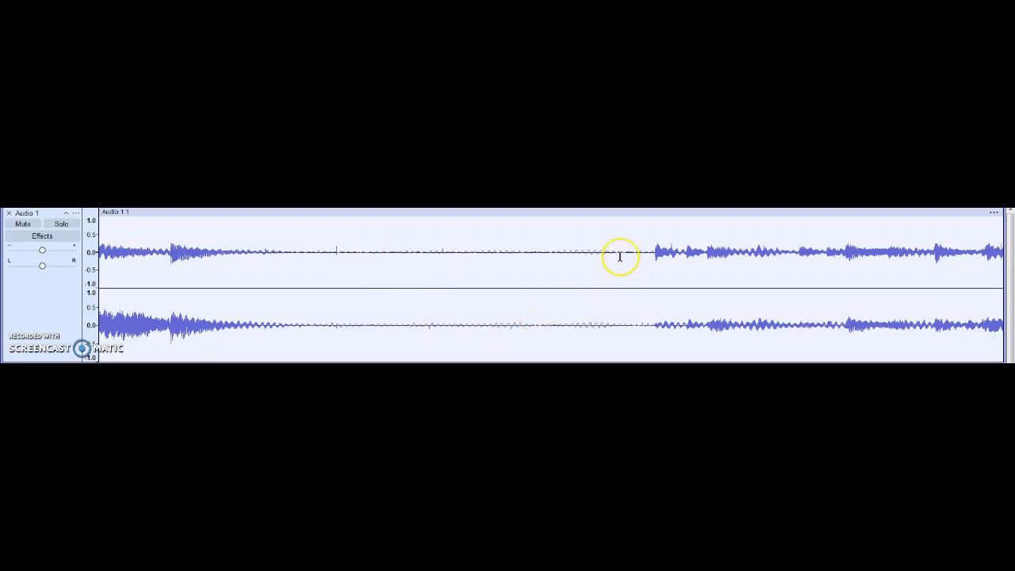
Step: Capture a new noise profile from the quiet gap between two songs, leaving out the spike at its start
left_click_drag(619, 255, 345, 271)
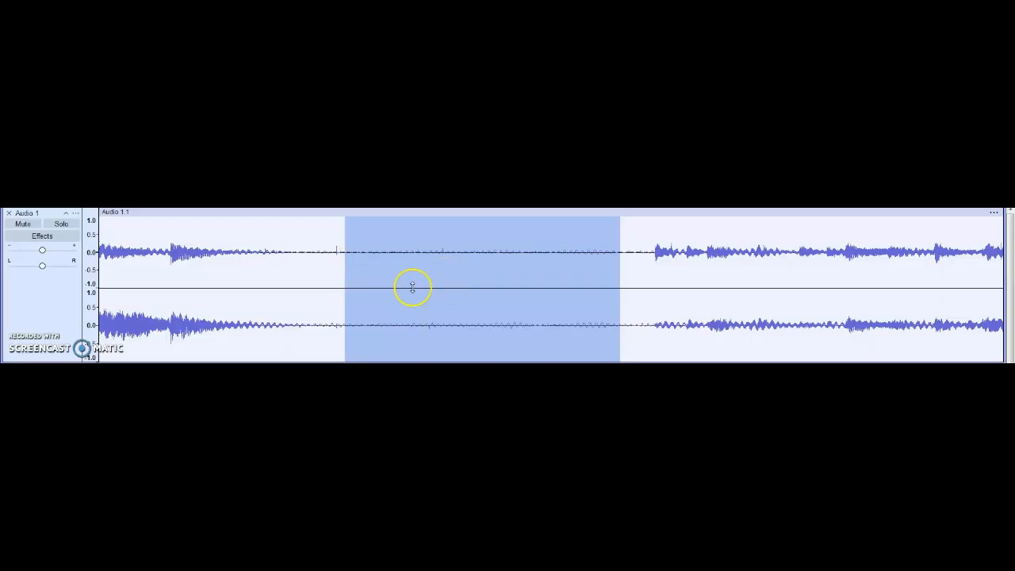
left_click(209, 170)
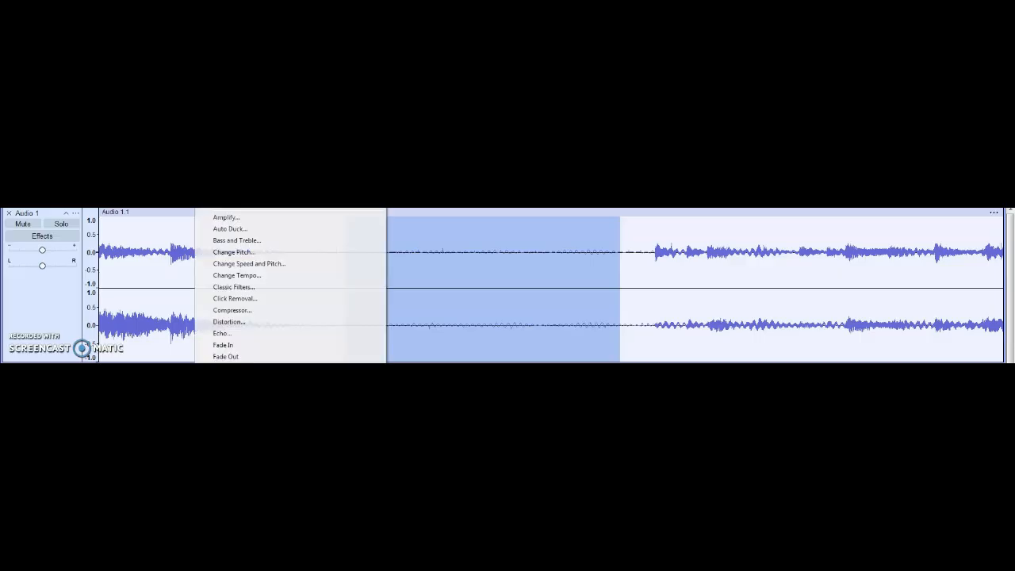
left_click(238, 437)
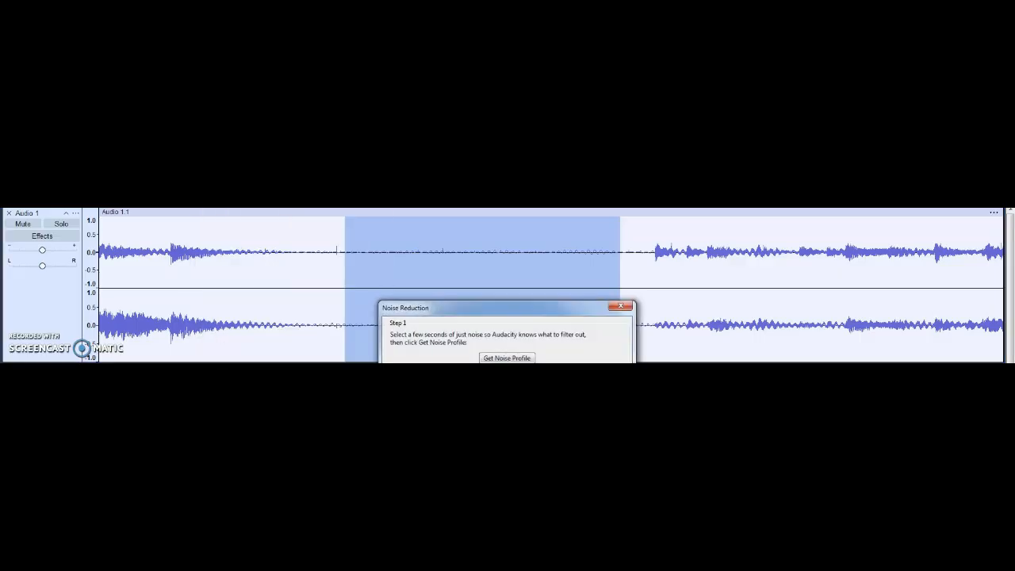
left_click(485, 355)
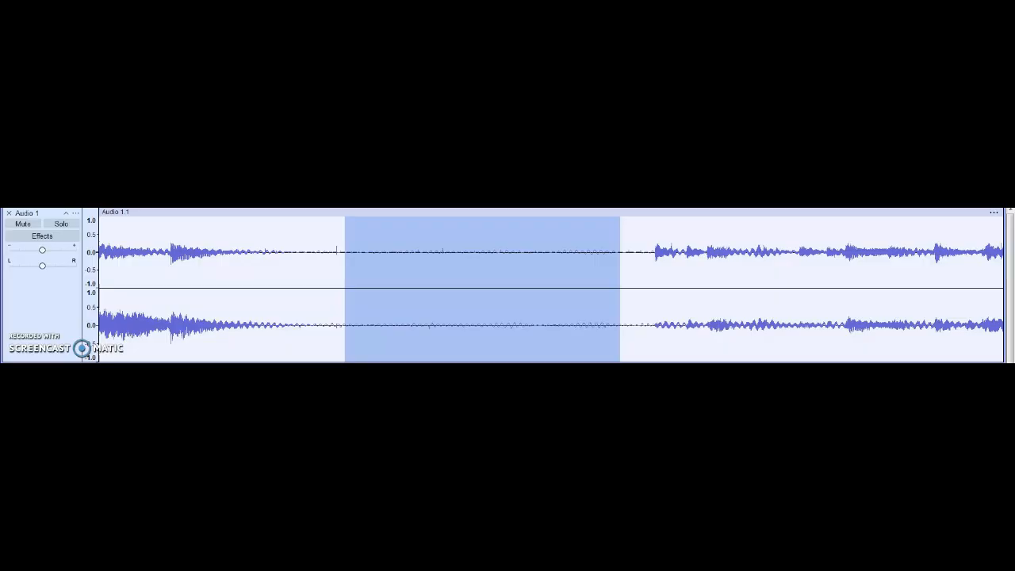
Step: Apply Noise Reduction to the entire track again using the noise profile from the gap between songs
left_click(46, 148)
left_click(53, 160)
left_click(208, 170)
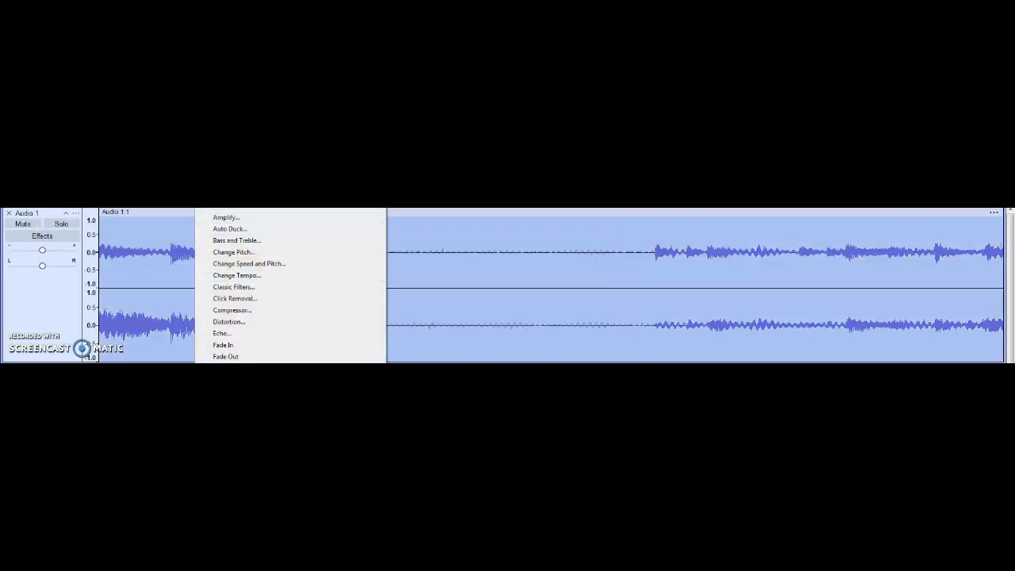
left_click(238, 437)
key("Return")
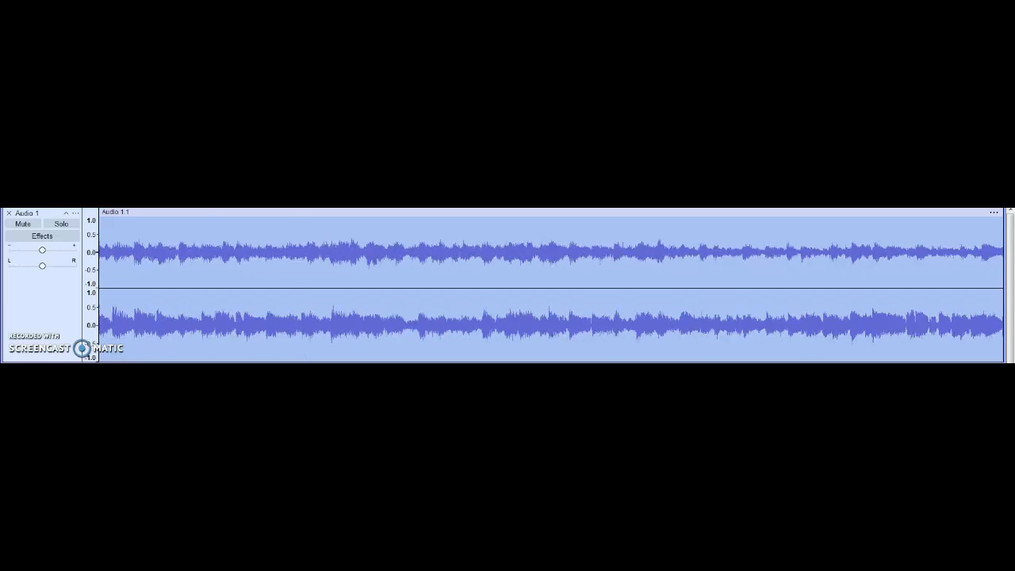
Step: Play a short part of the first song to check how the noise reduction sounds
scroll(551, 290, "left", 10)
scroll(551, 289, "right", 4)
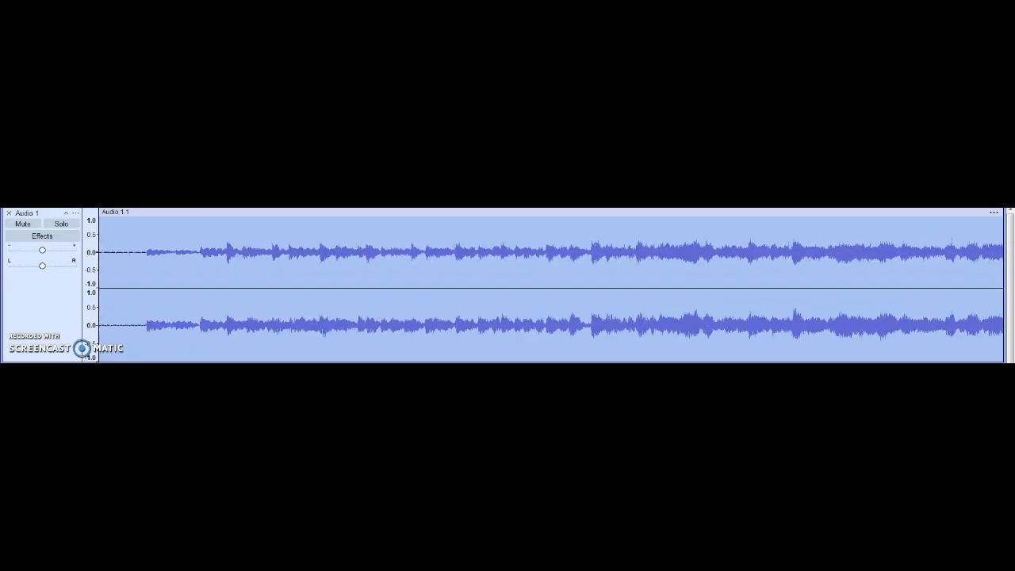
left_click(440, 272)
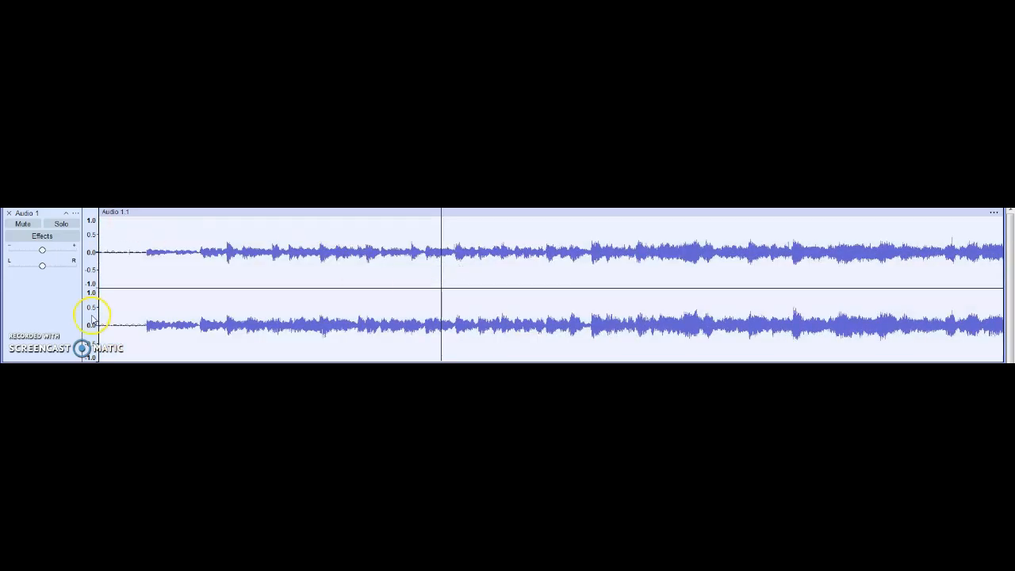
key("space")
key("space")
Step: Run Click Removal on the entire track
left_click(205, 152)
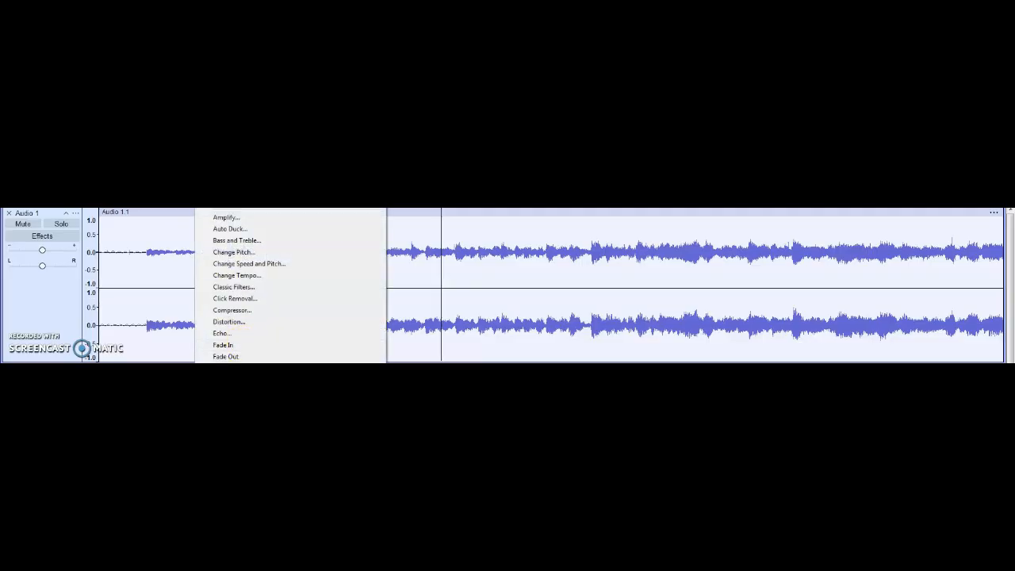
key("ctrl+a")
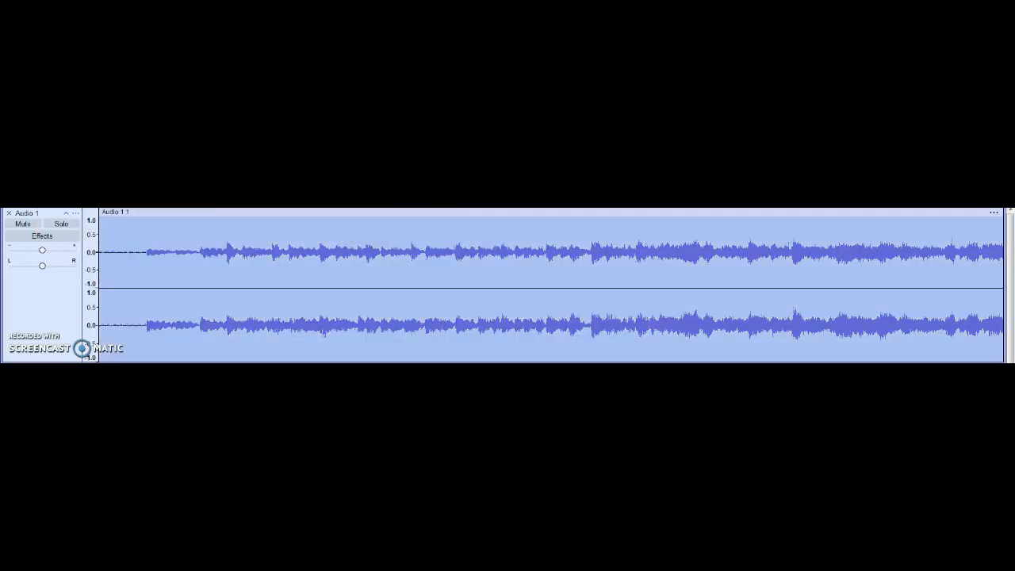
left_click(206, 151)
left_click(253, 299)
left_click(177, 238)
key("ctrl+3")
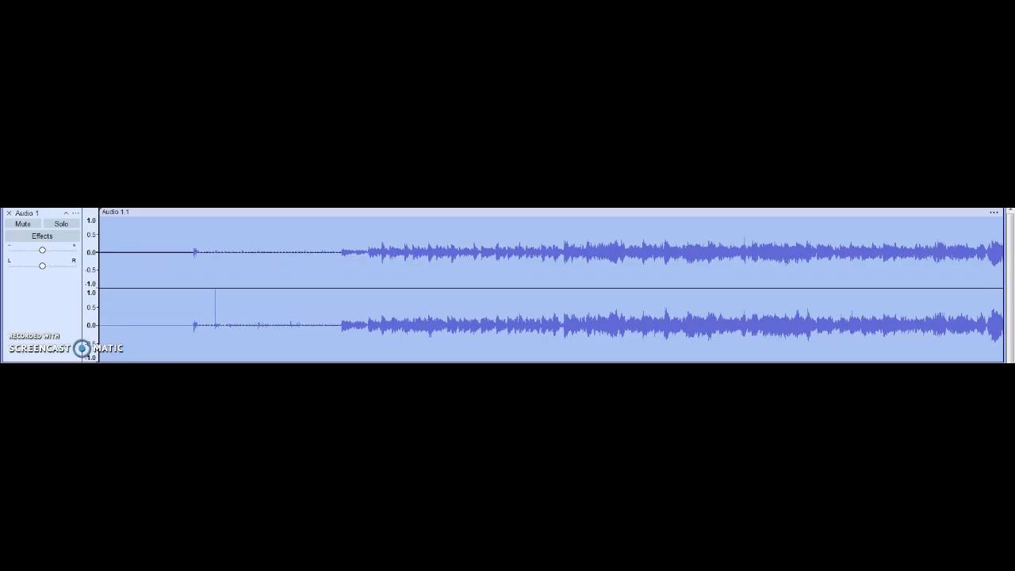
Step: Show a broad overview of the recording and undo the click removal
key("ctrl+f")
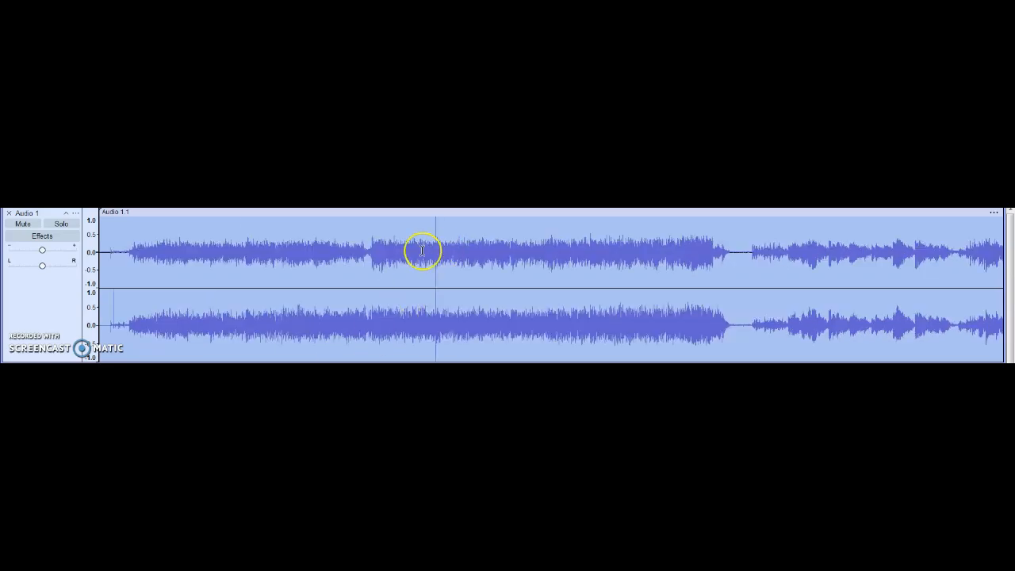
key("alt+e")
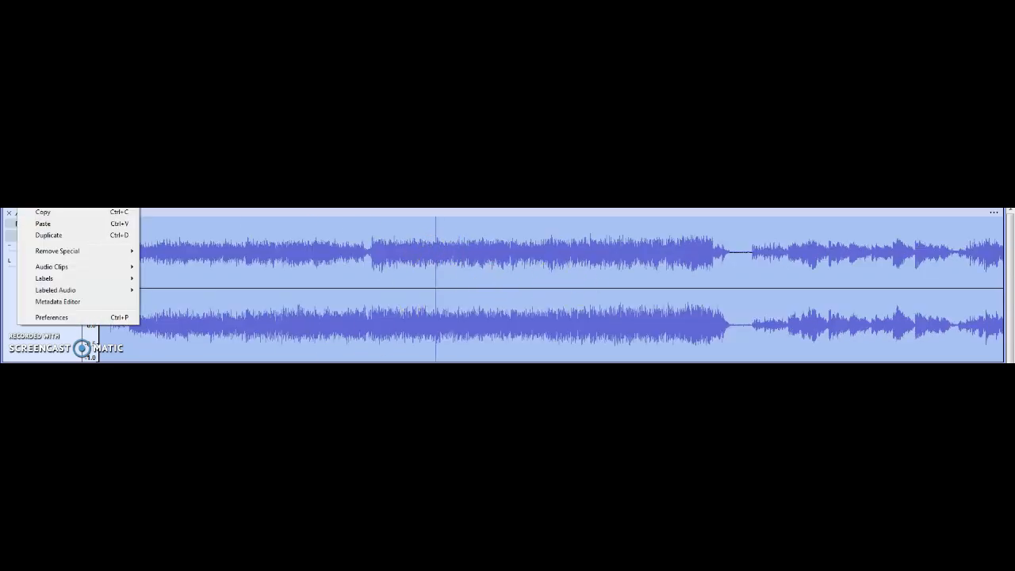
key("ctrl+z")
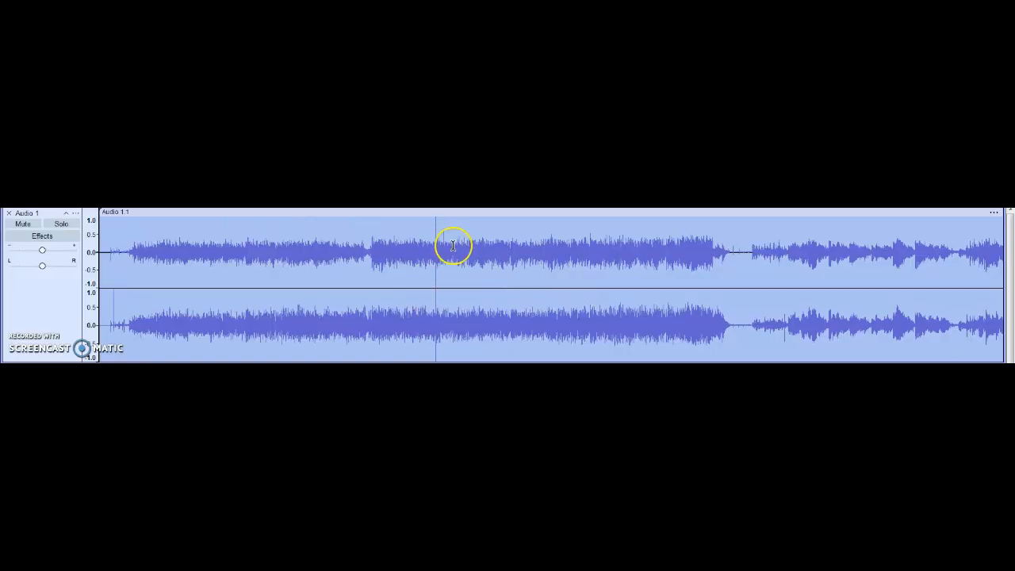
Step: Clear the selection and examine the waveform through to the end of the recording for click spikes
scroll(550, 289, "right", 14)
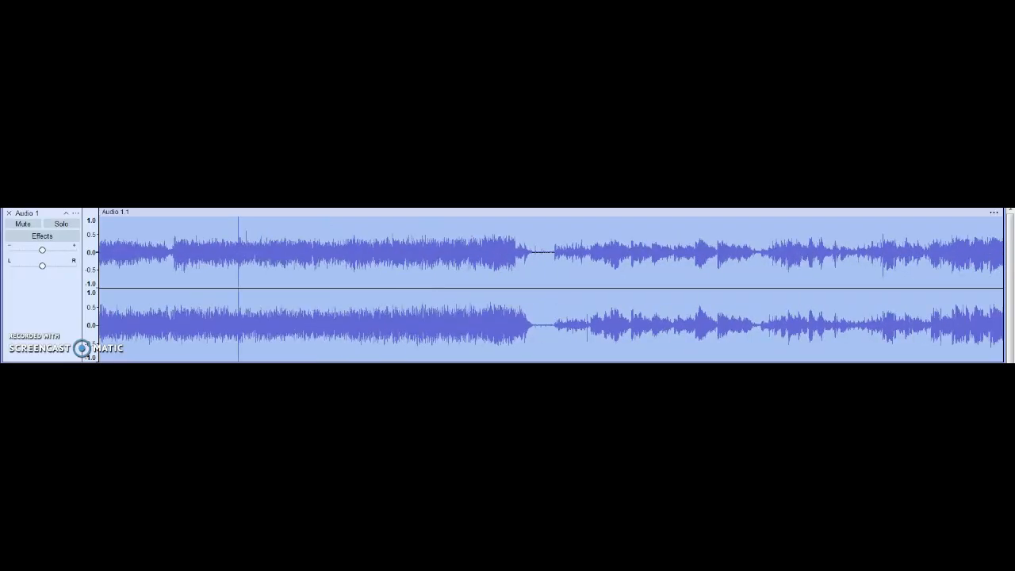
scroll(551, 288, "right", 20)
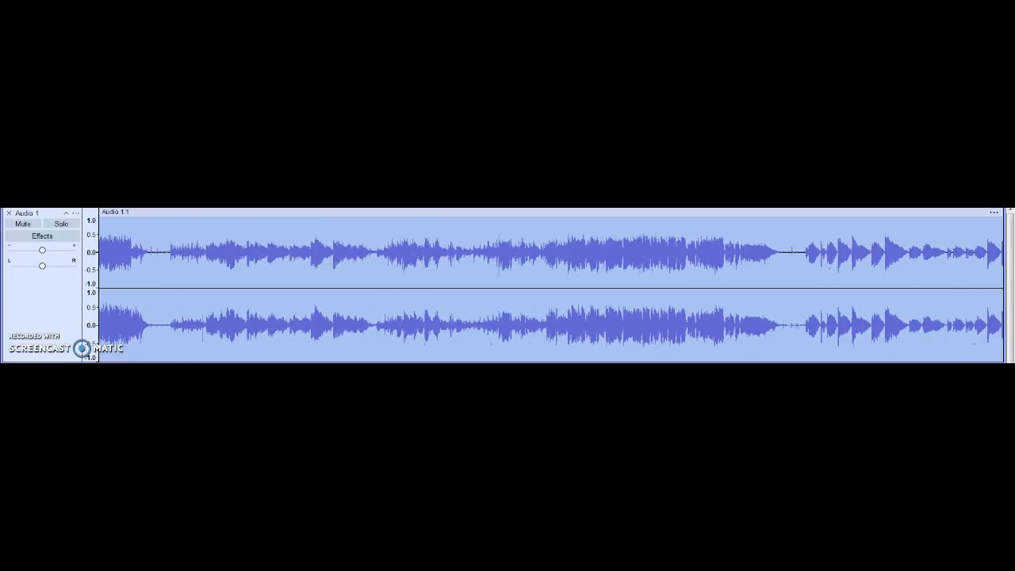
scroll(551, 289, "right", 3)
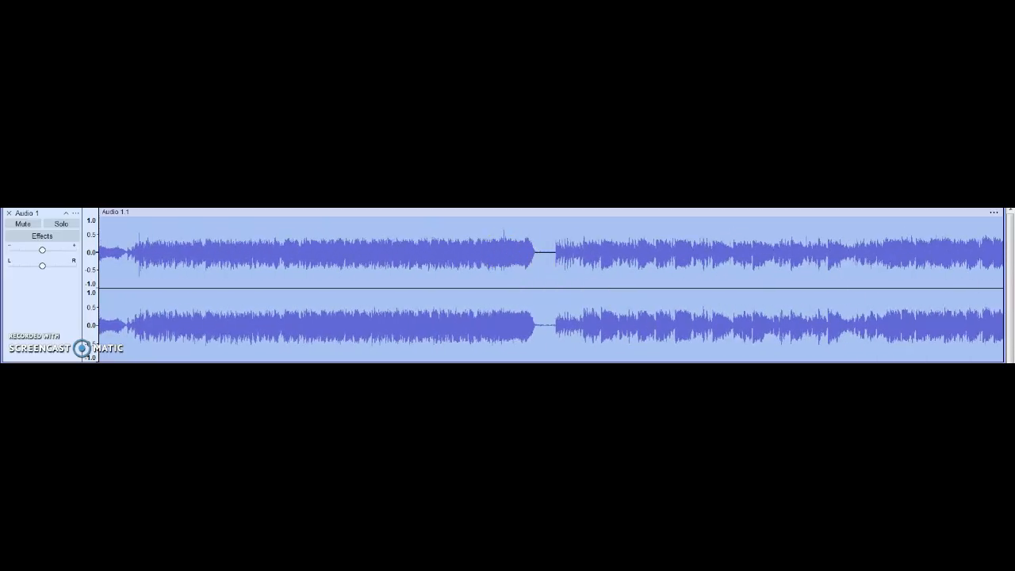
key("ctrl+shift+a")
scroll(640, 306, "right", 12)
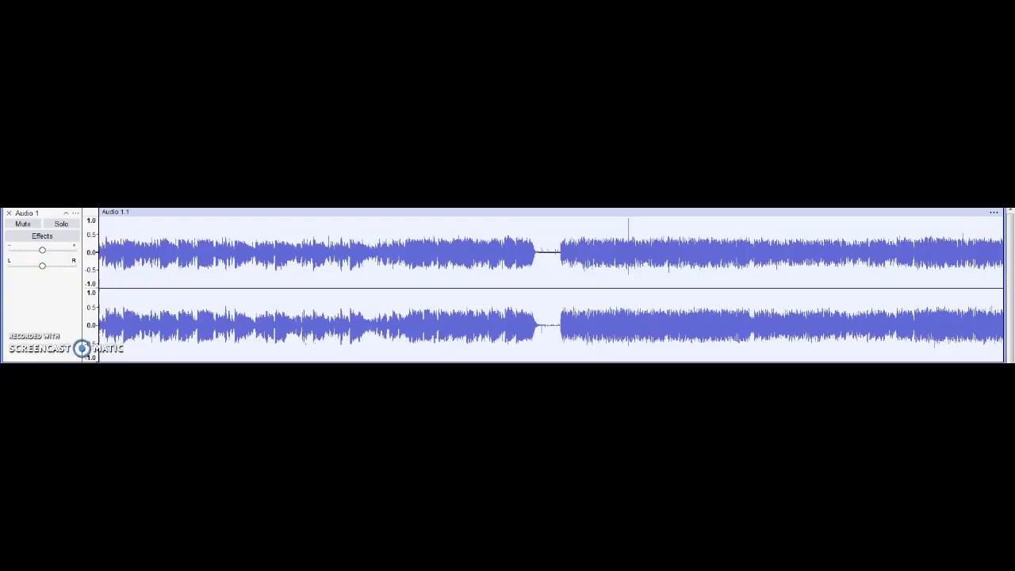
scroll(629, 252, "right", 10)
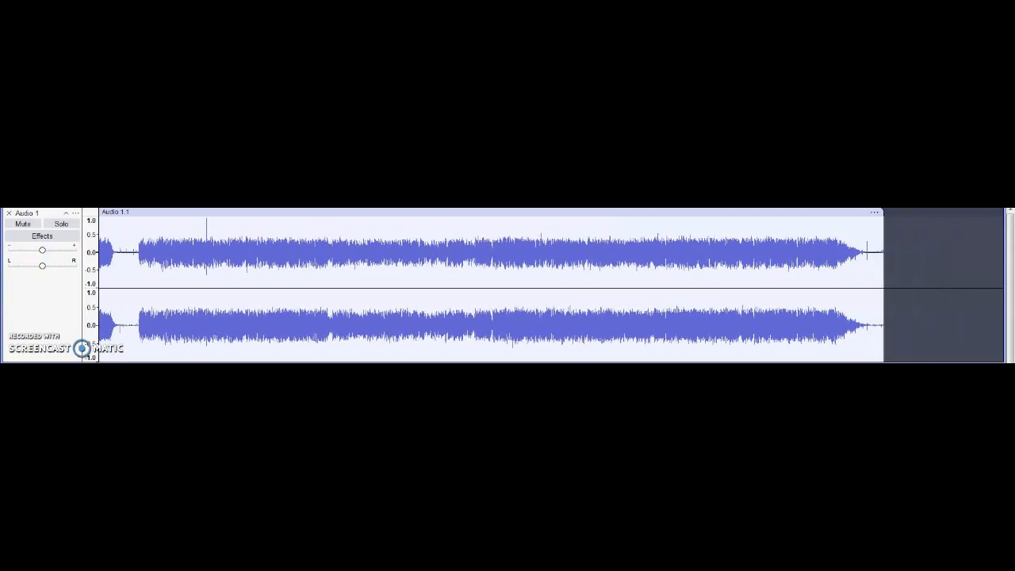
Step: Redo the click removal on the entire track and check the waveform through to the end of the recording for remaining spikes
scroll(630, 253, "left", 20)
scroll(629, 252, "left", 10)
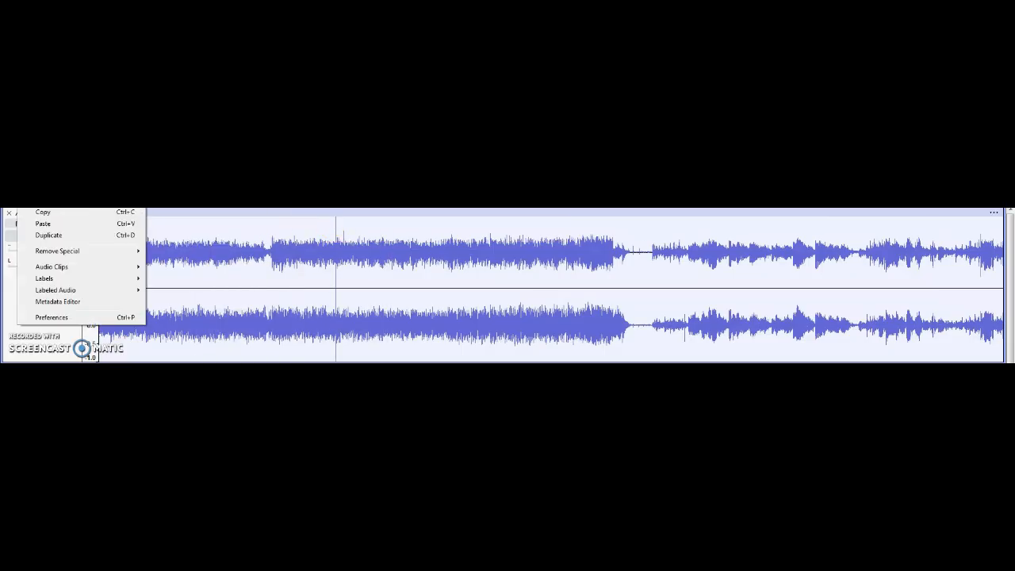
key("ctrl+a")
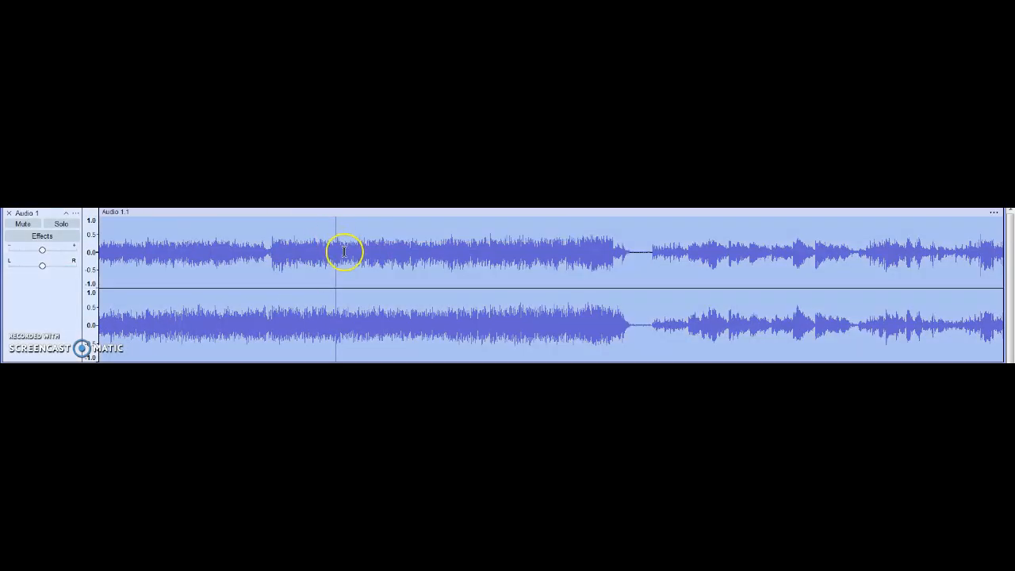
scroll(550, 289, "right", 15)
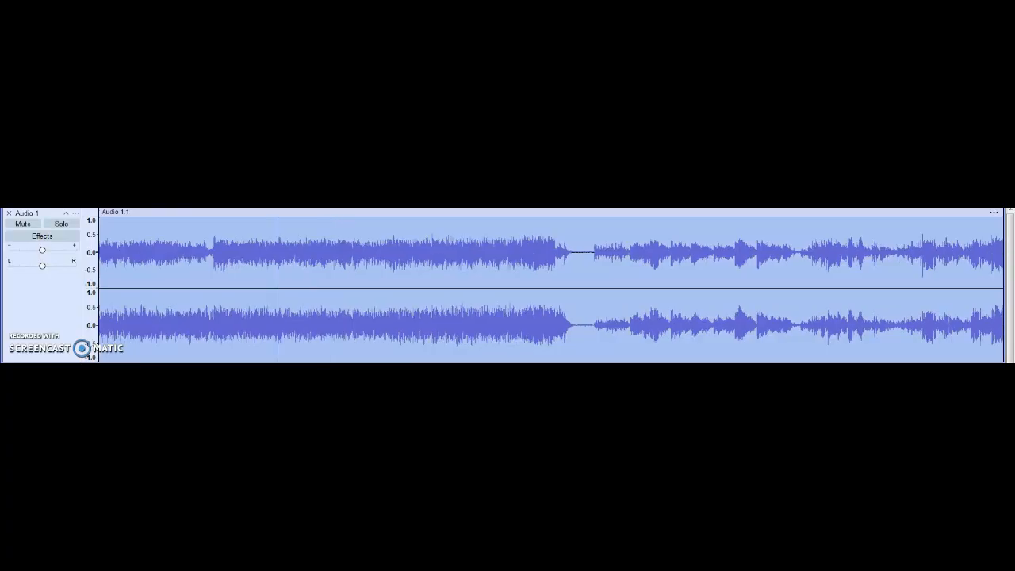
scroll(551, 289, "right", 15)
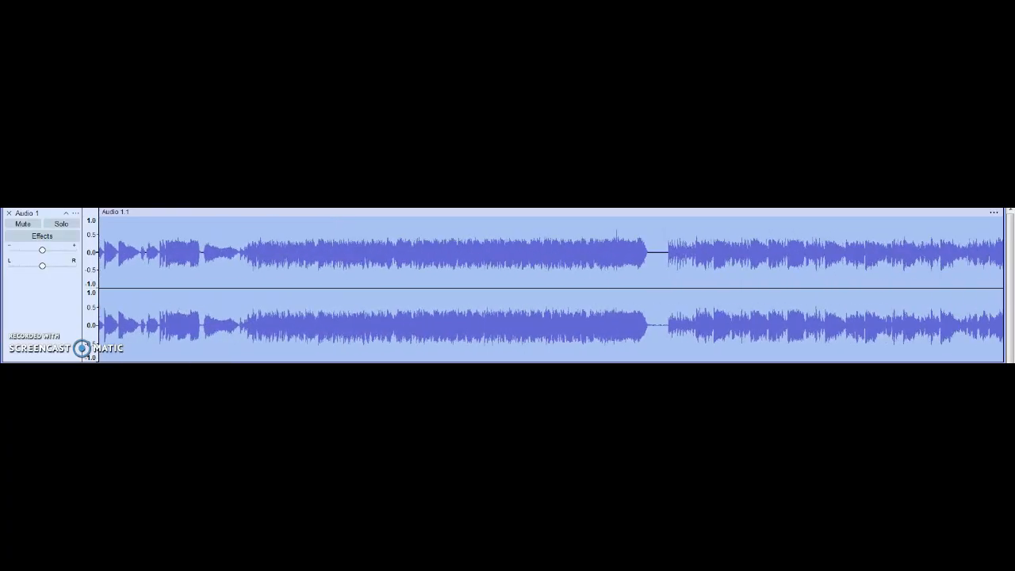
scroll(550, 289, "right", 5)
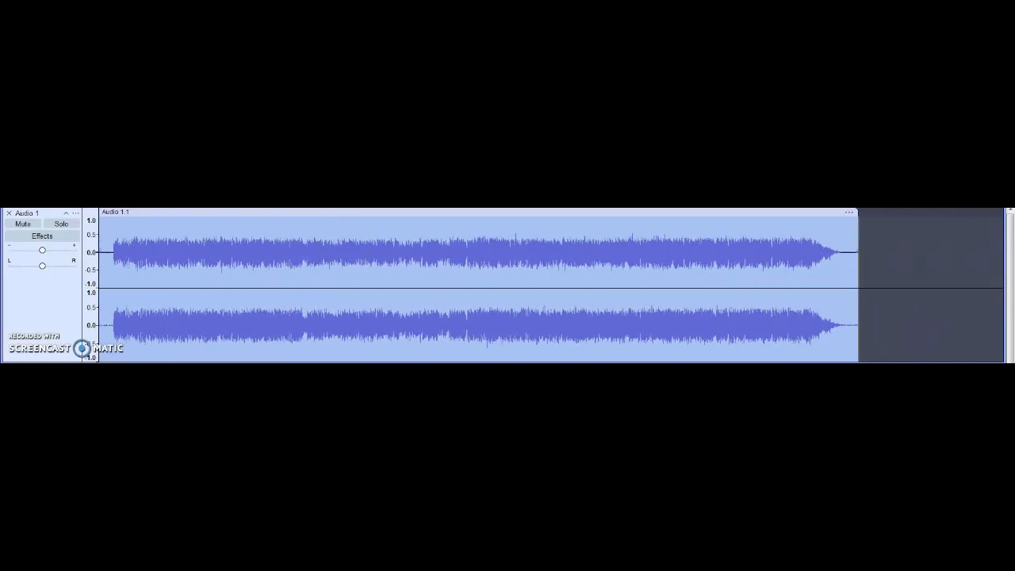
scroll(551, 289, "right", 1)
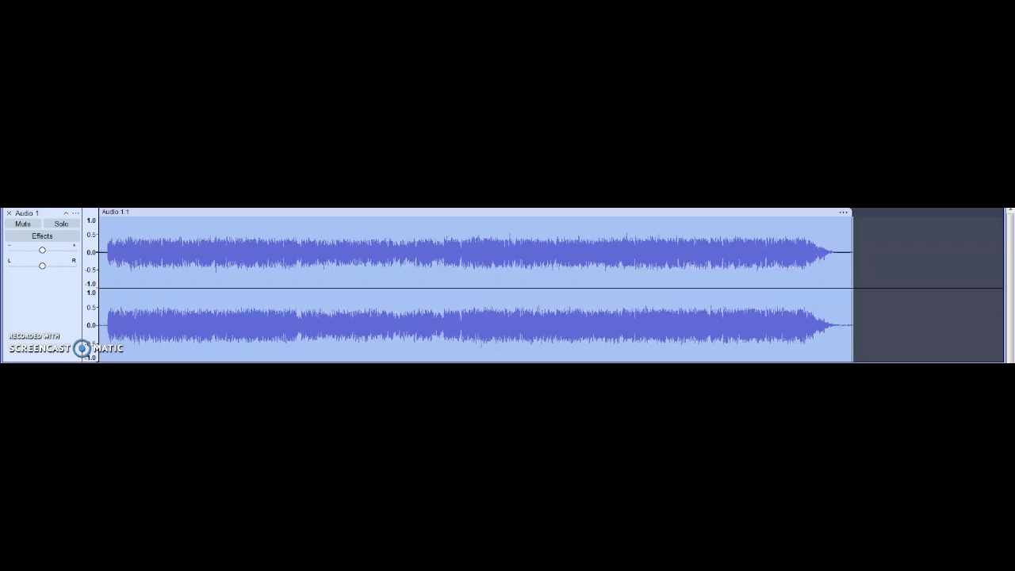
scroll(550, 288, "left", 10)
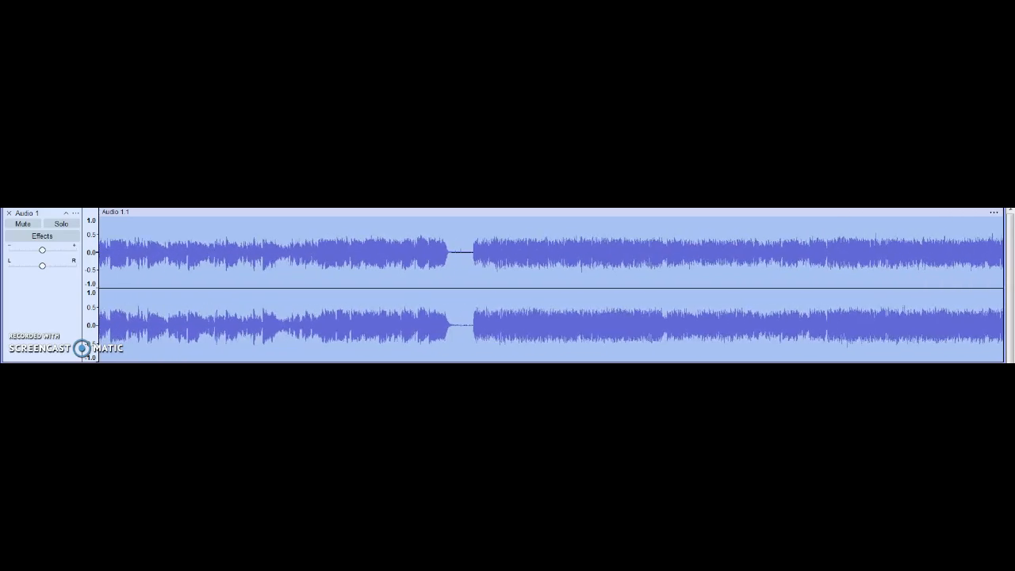
Step: Select a noise-only stretch inside the quiet gap just before the last song
left_click(479, 253)
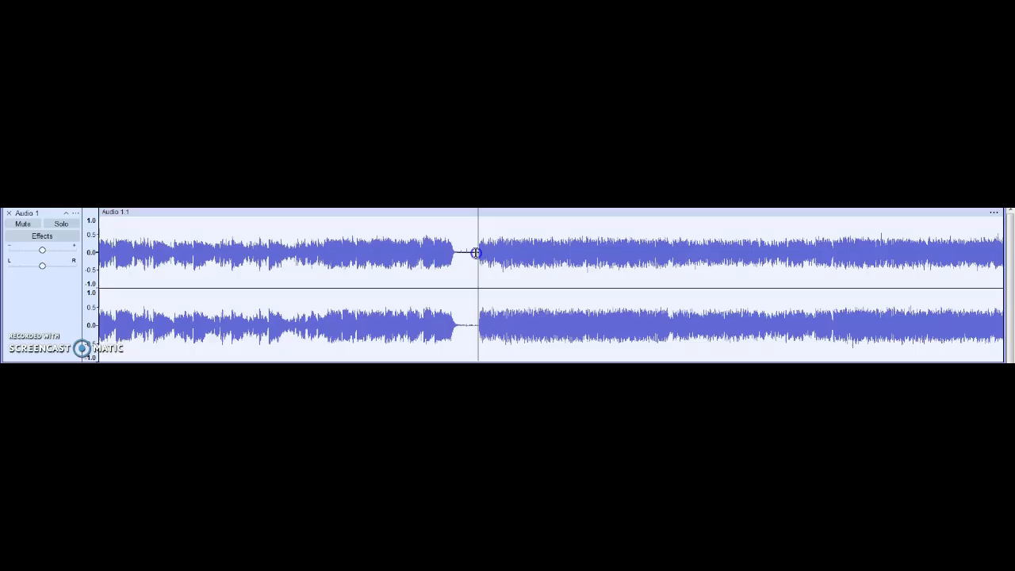
key("ctrl+a")
left_click(464, 255)
left_click_drag(474, 252, 463, 252)
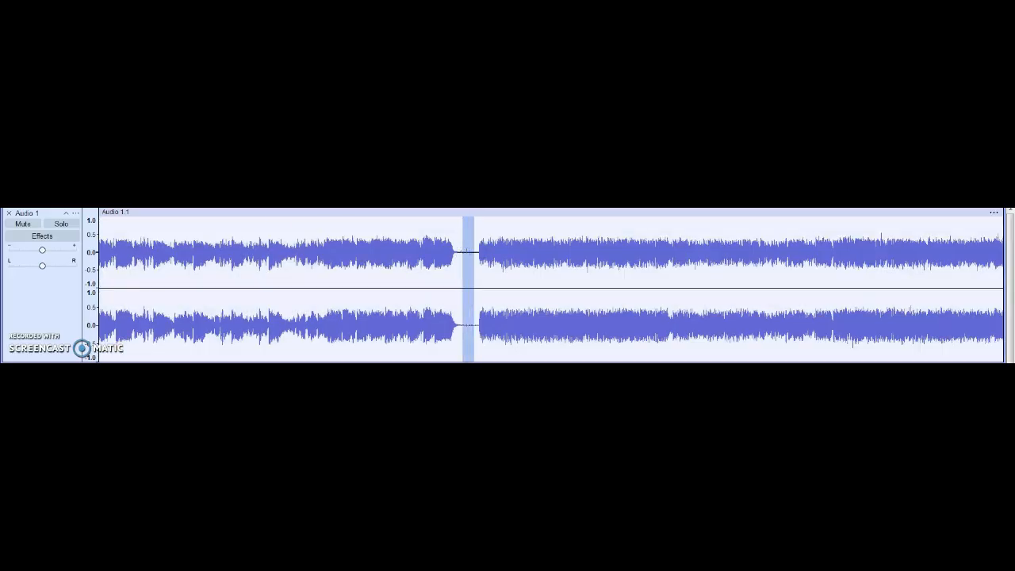
key("ctrl+1")
key("ctrl+1")
key("ctrl+1")
key("ctrl+1")
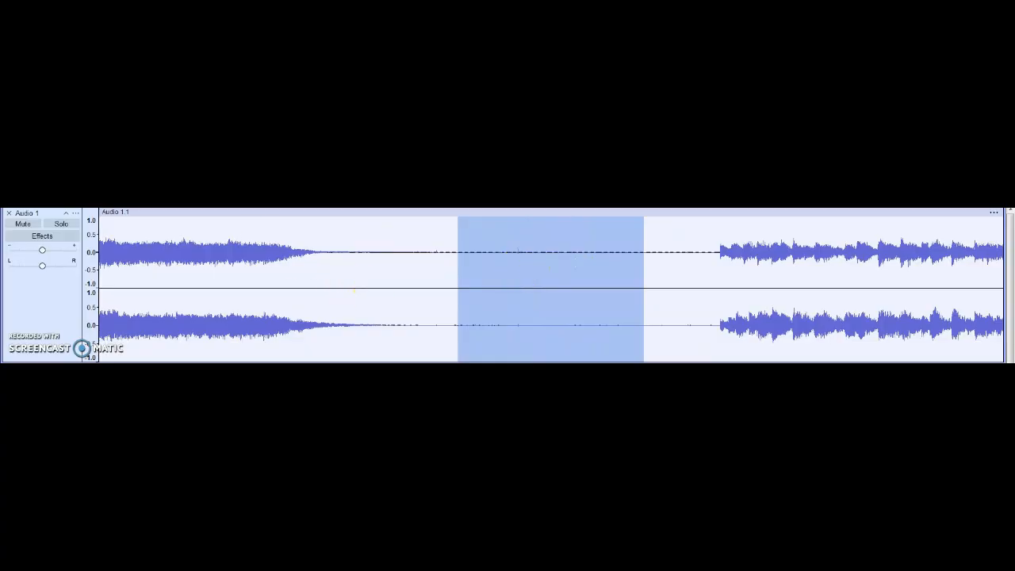
Step: Capture a new noise profile from the selected quiet stretch with Noise Reduction
left_click(206, 152)
left_click(237, 437)
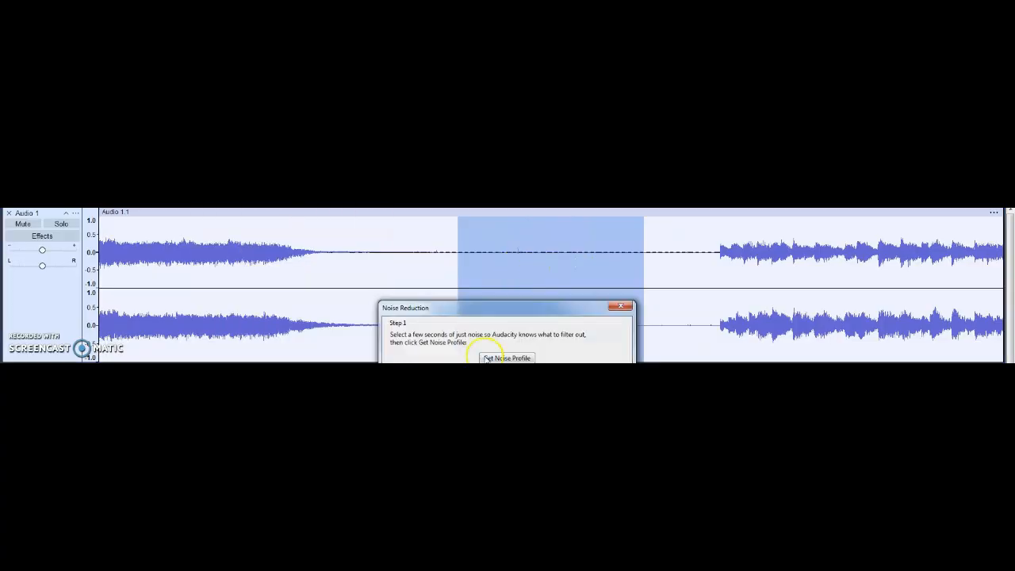
left_click(487, 359)
Step: Select the entire recording and open the Noise Reduction effect for it
left_click(25, 149)
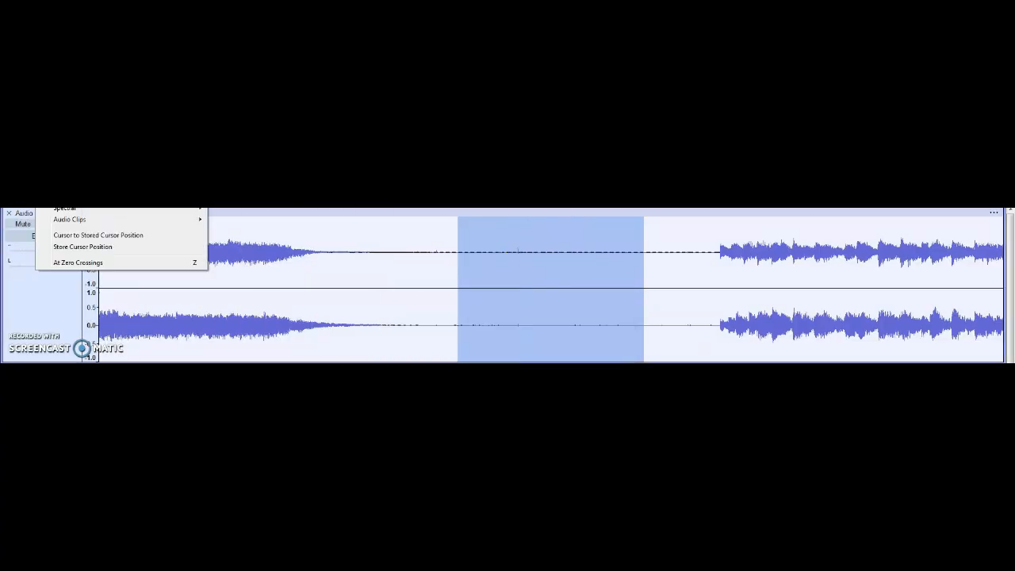
left_click(60, 161)
left_click(206, 150)
left_click(238, 438)
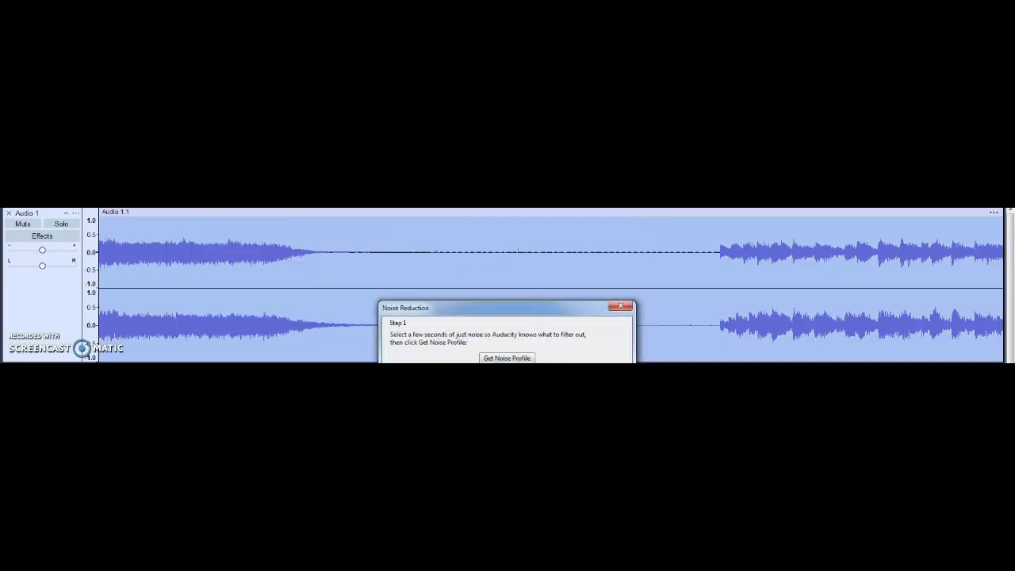